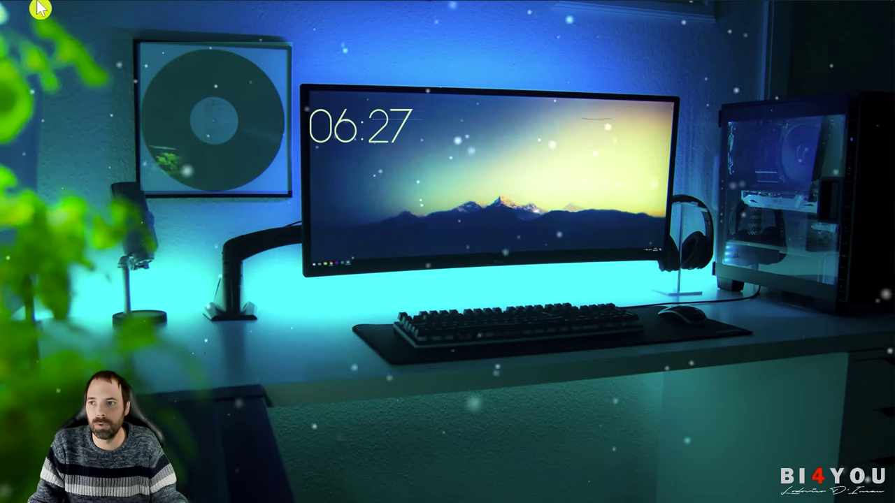
# - Search Windows for "control" and open the Control Panel
pyautogui.click(34, 10)
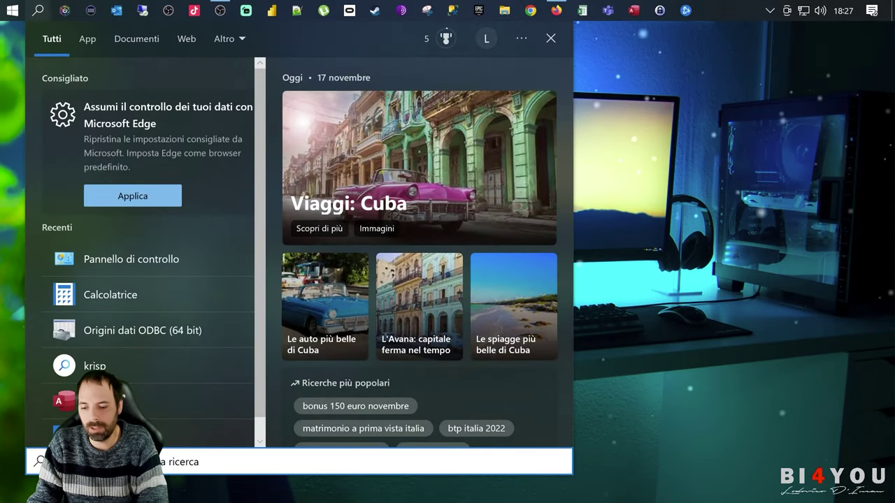
pyautogui.write('control')
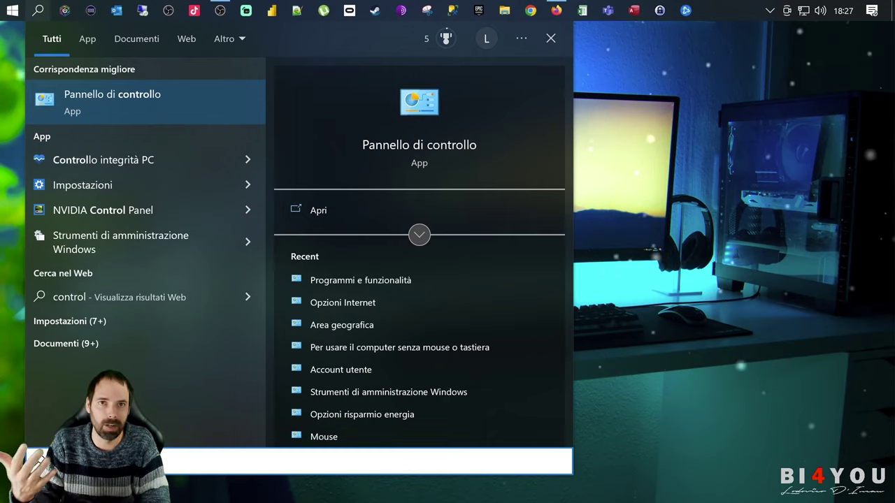
pyautogui.press('Return')
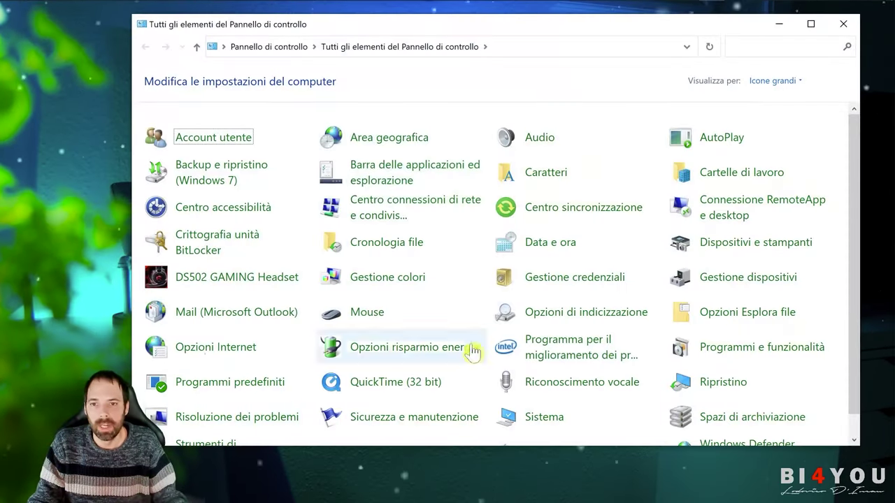
# - Switch the Control Panel view to Categoria and back to Icone grandi
pyautogui.click(769, 82)
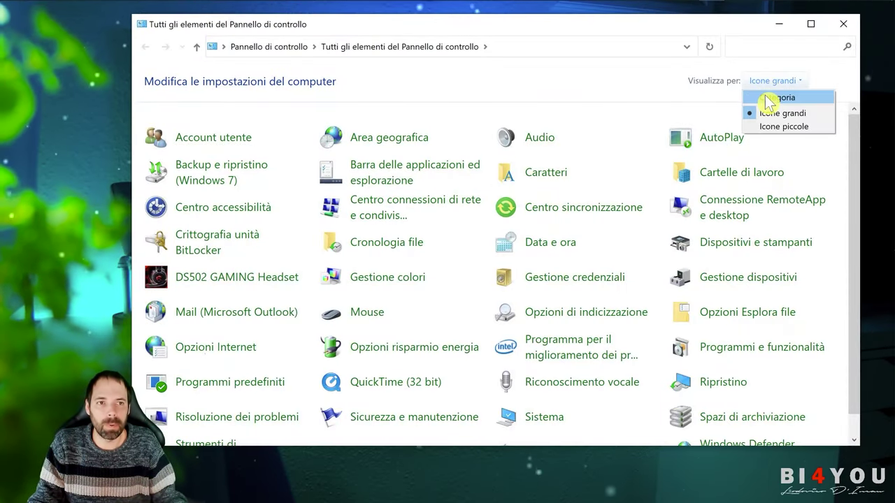
pyautogui.click(766, 97)
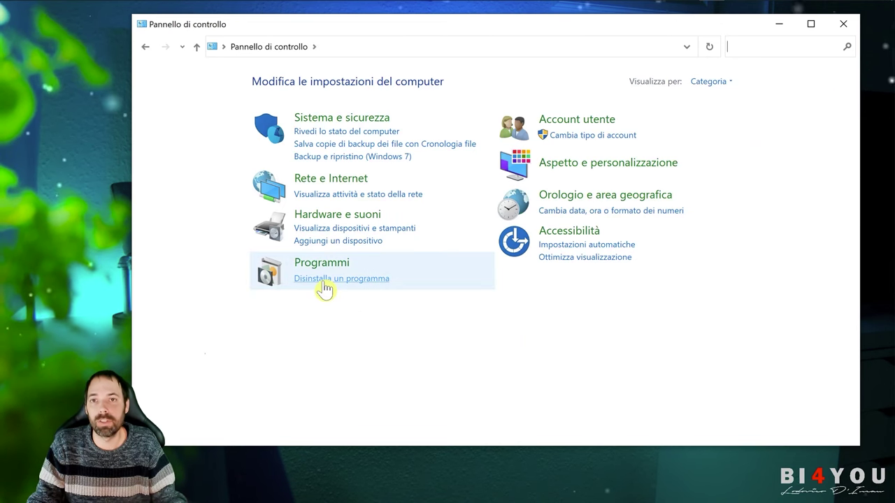
pyautogui.click(701, 82)
pyautogui.click(702, 114)
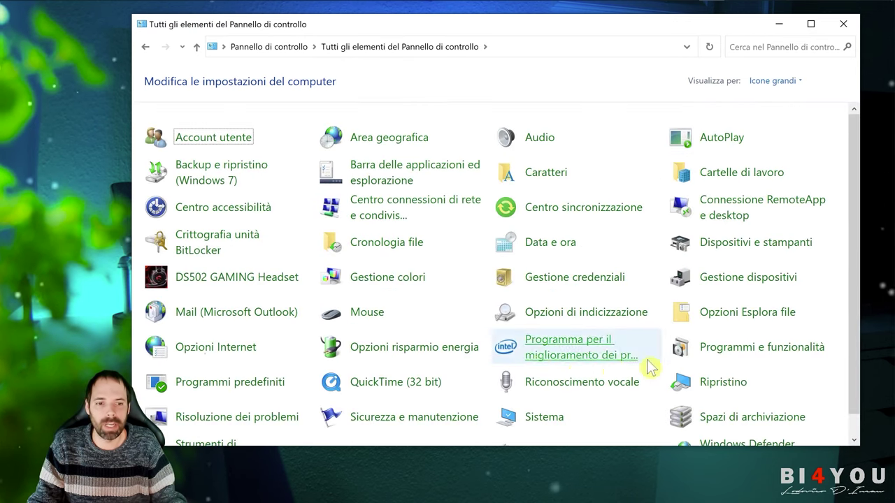
# - Find and select Microsoft 365 Apps for enterprise - it-it in Programmi e funzionalità, leaving it installed, and close the window
pyautogui.click(754, 352)
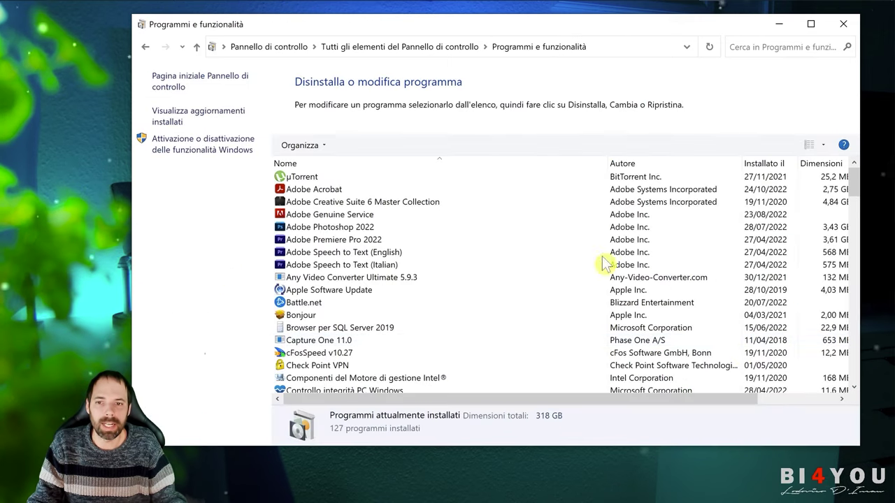
pyautogui.scroll(-13, 363, 232)
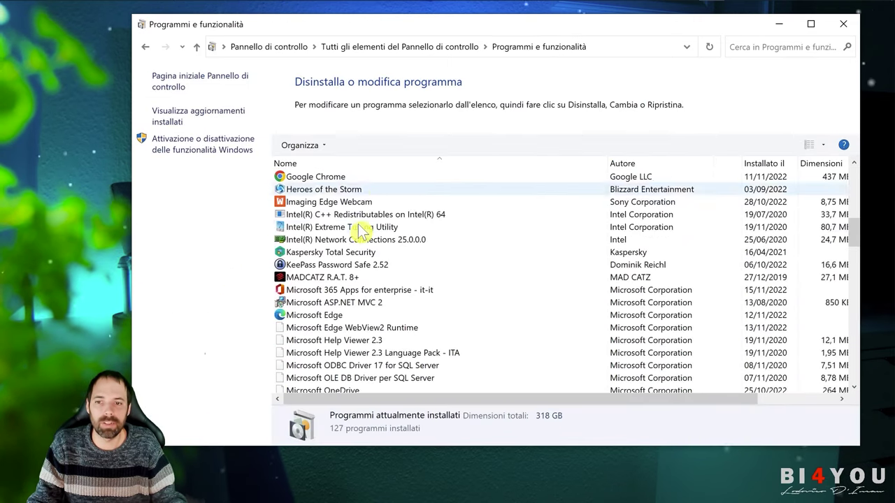
pyautogui.scroll(-1, 358, 235)
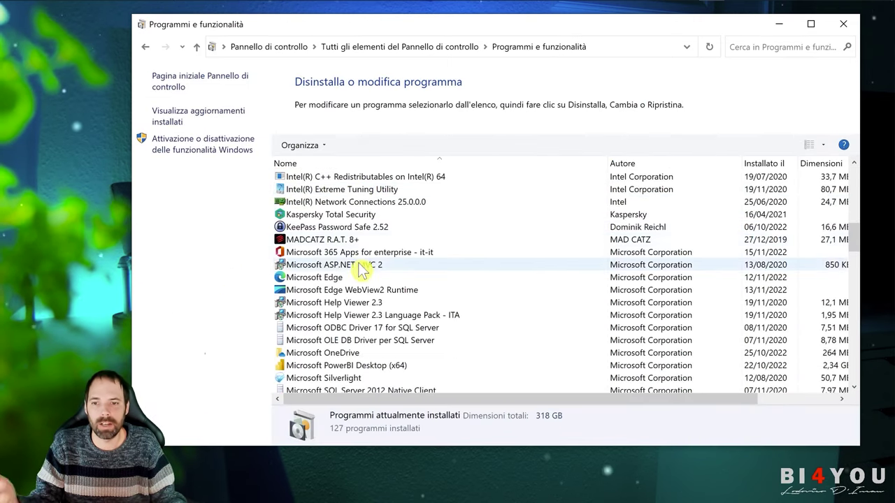
pyautogui.click(361, 256)
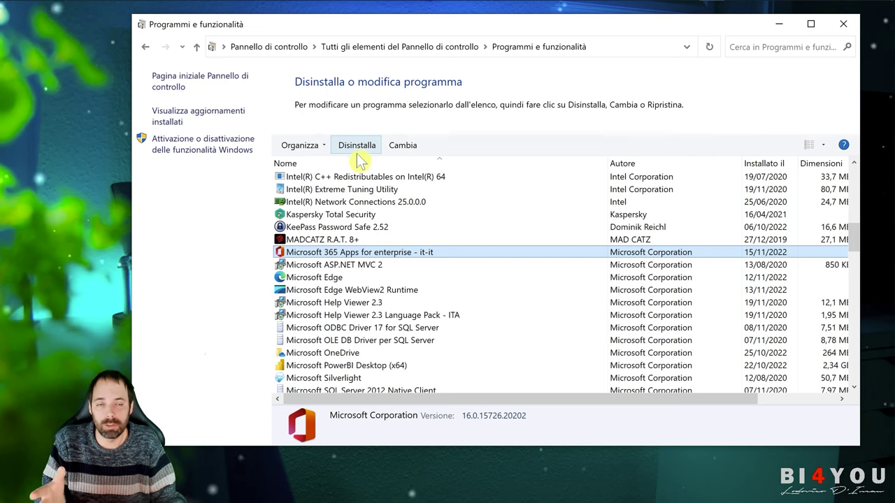
pyautogui.click(844, 24)
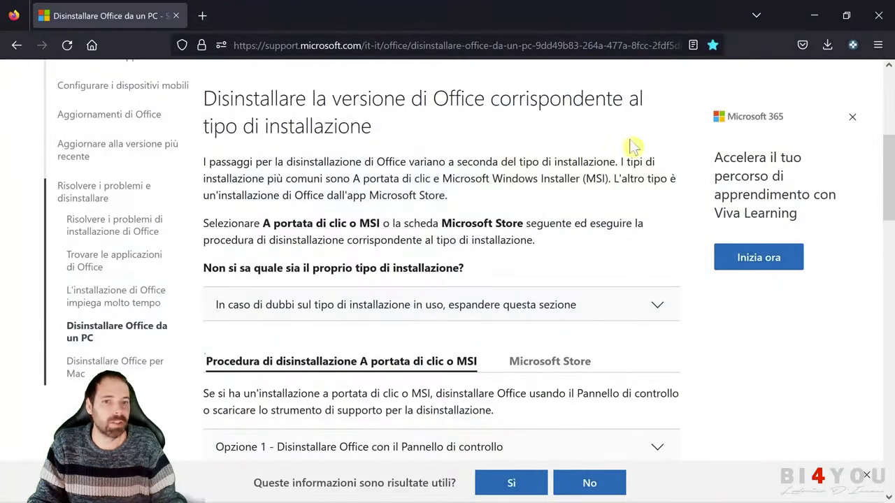
# - Review the Microsoft support article "Disinstallare Office da un PC" from its heading and address down to the uninstall options
pyautogui.scroll(4, 380, 192)
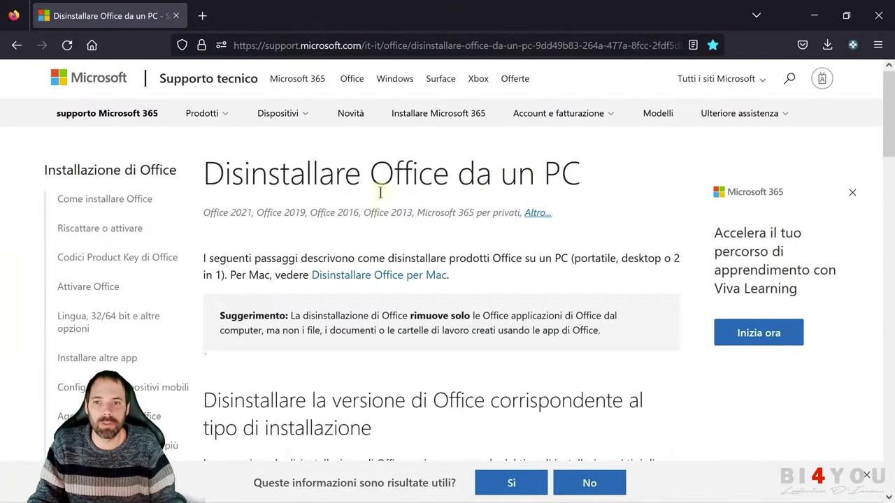
pyautogui.click(403, 44)
pyautogui.press('Escape')
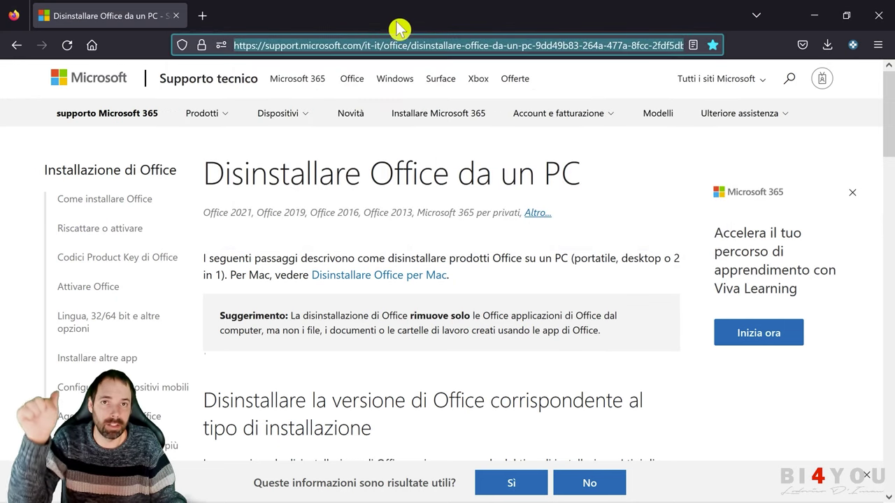
pyautogui.scroll(-3, 364, 255)
pyautogui.click(354, 242)
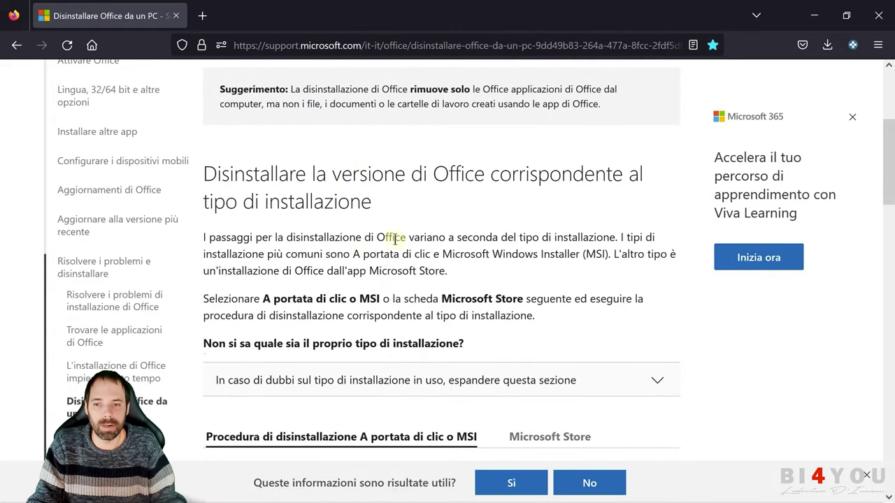
pyautogui.scroll(-4, 354, 248)
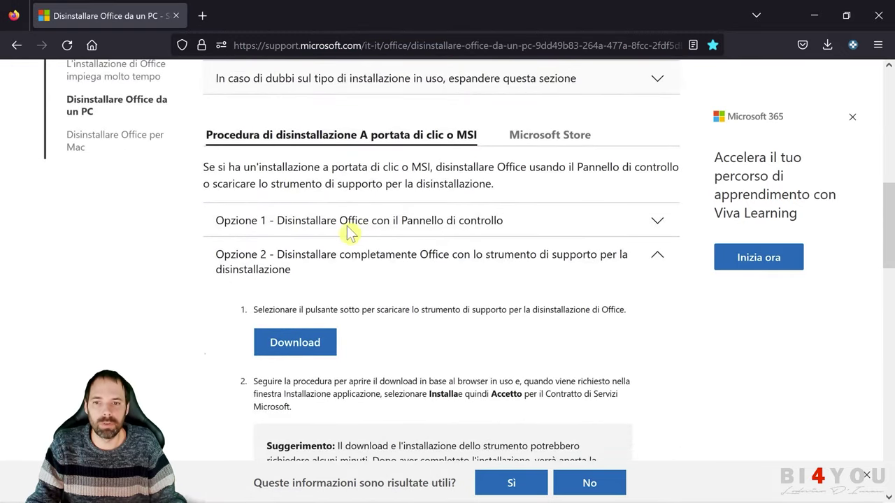
# - Expand the Opzione 1 instructions for uninstalling Office with the Control Panel, read them and collapse the section
pyautogui.click(349, 233)
pyautogui.click(360, 227)
pyautogui.click(424, 213)
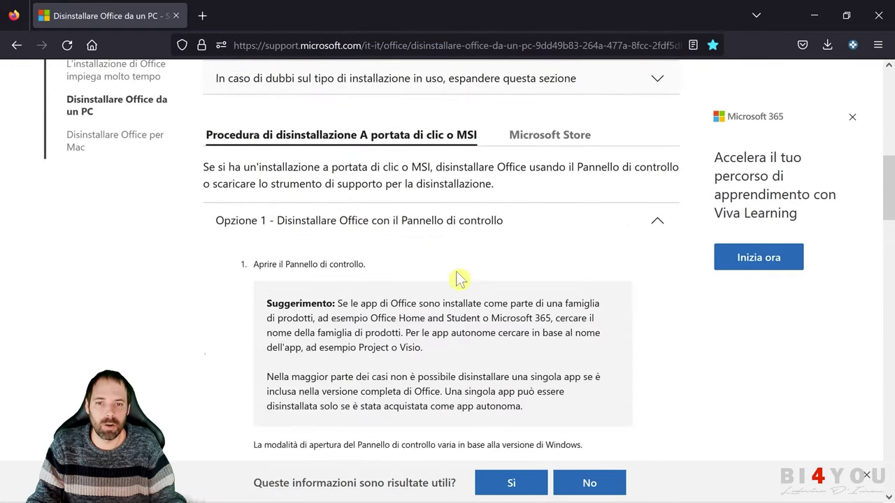
pyautogui.scroll(-4, 398, 326)
pyautogui.scroll(4, 396, 293)
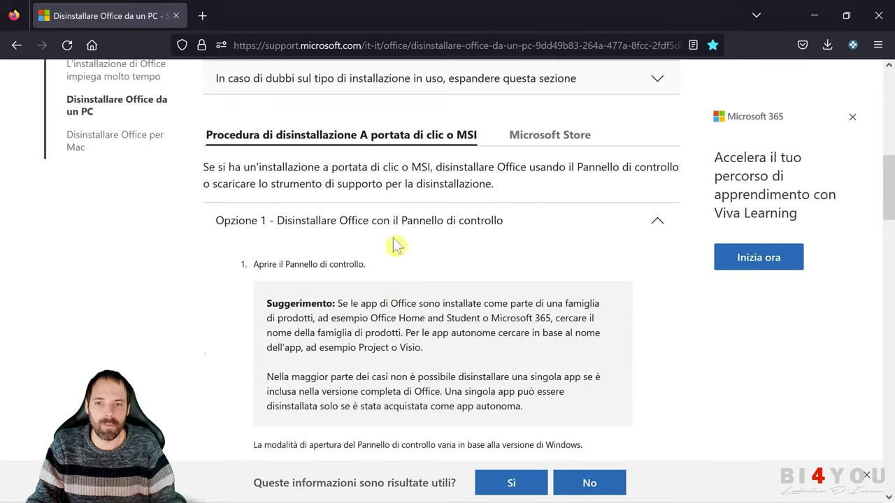
pyautogui.click(390, 234)
pyautogui.click(371, 261)
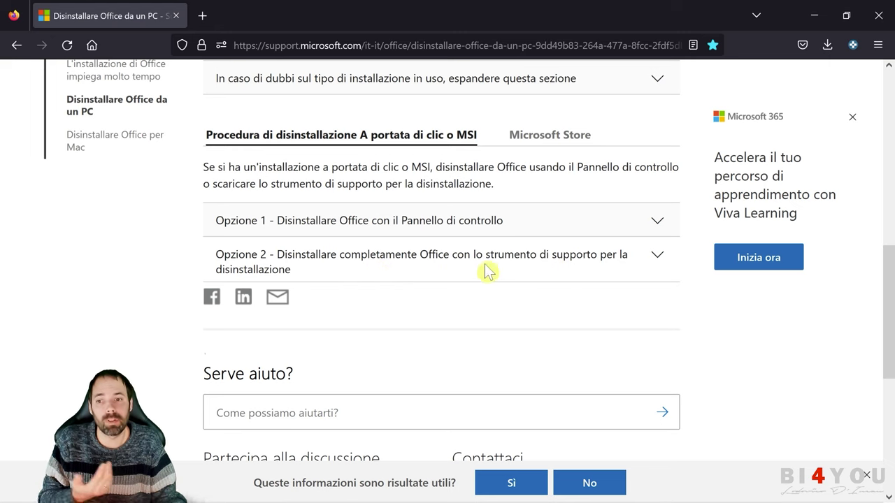
# - Expand Opzione 2 for completely uninstalling Office and download the uninstall support tool
pyautogui.click(358, 272)
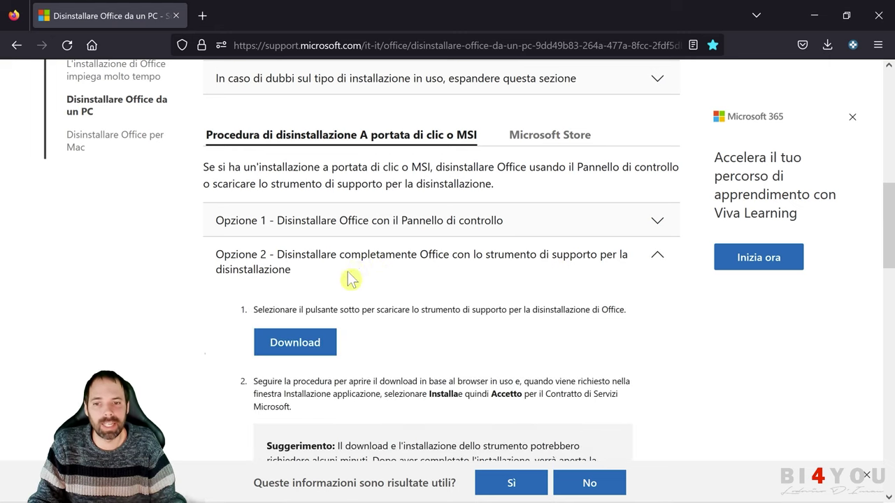
pyautogui.scroll(-3, 360, 276)
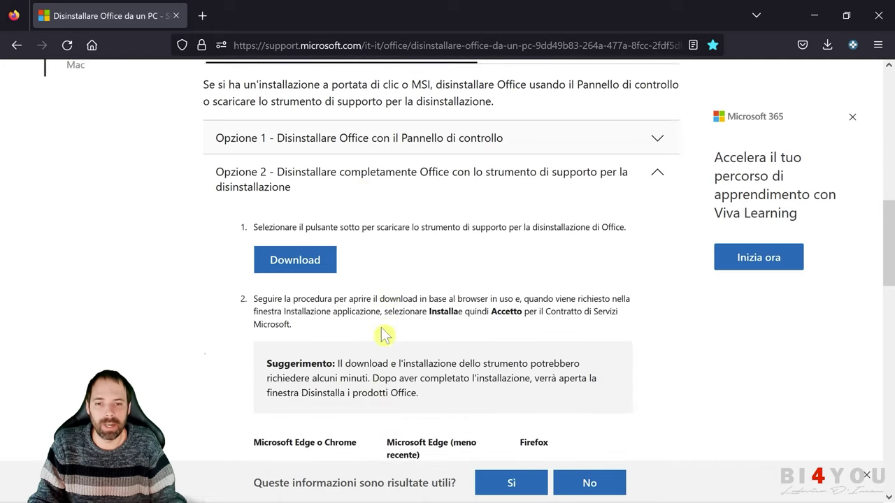
pyautogui.scroll(2, 382, 321)
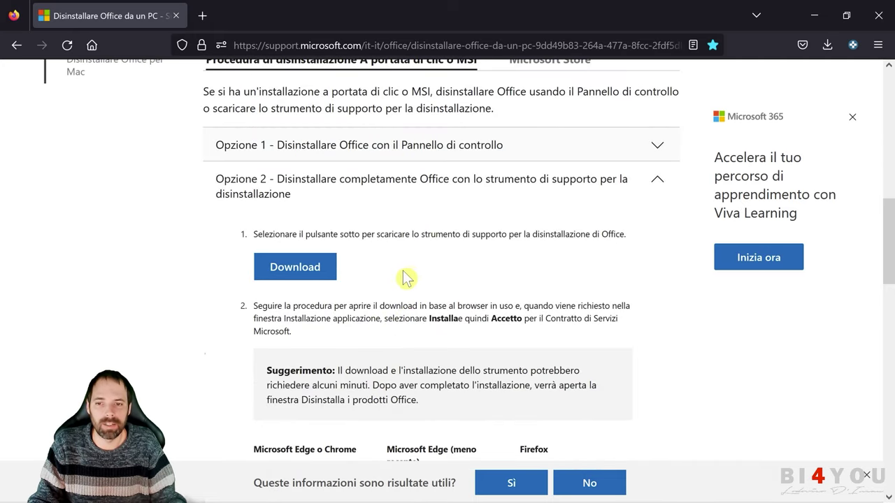
pyautogui.click(294, 273)
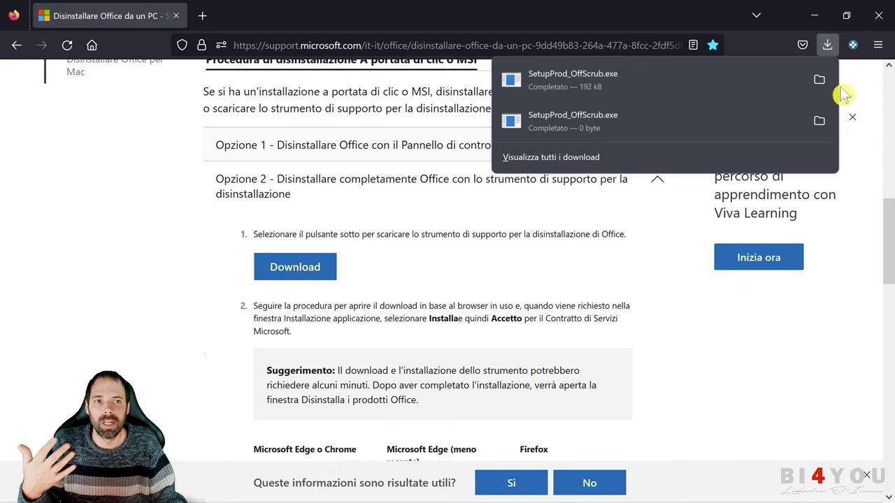
# - Run SetupProd_OffScrub.exe from the Download folder and approve the installation of Microsoft Support and Recovery Assistant
pyautogui.click(820, 79)
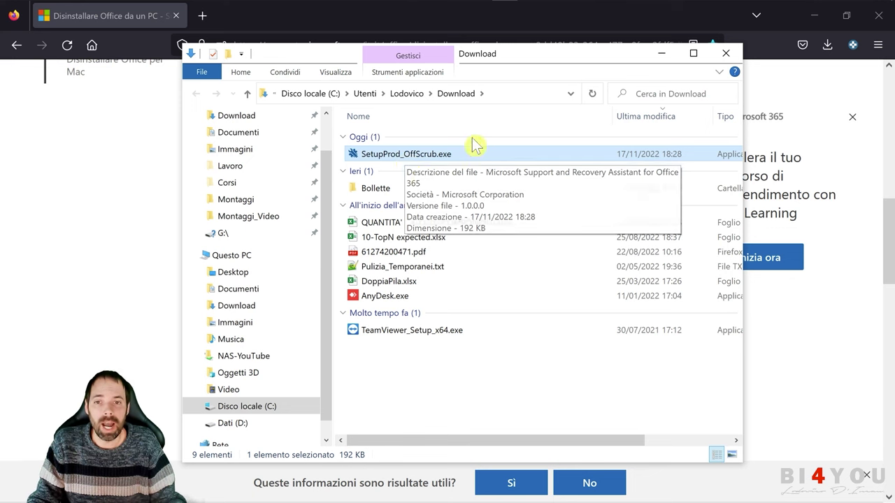
pyautogui.click(104, 157)
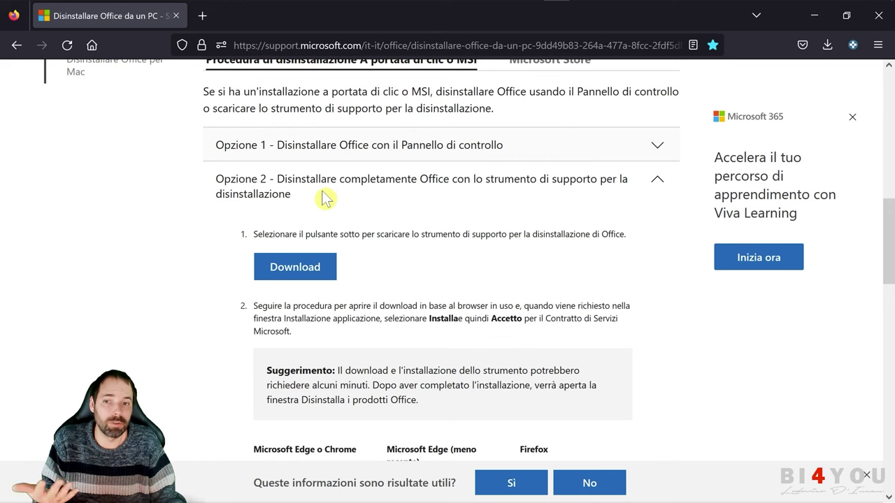
pyautogui.click(297, 190)
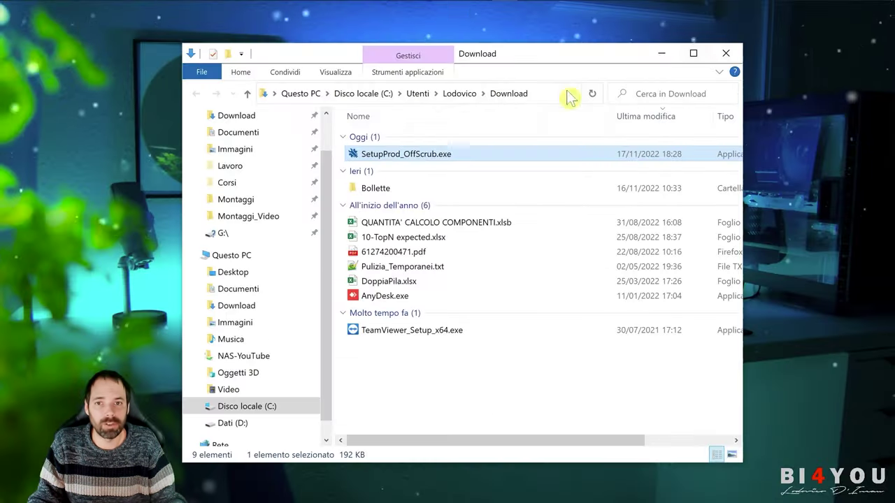
pyautogui.doubleClick(391, 153)
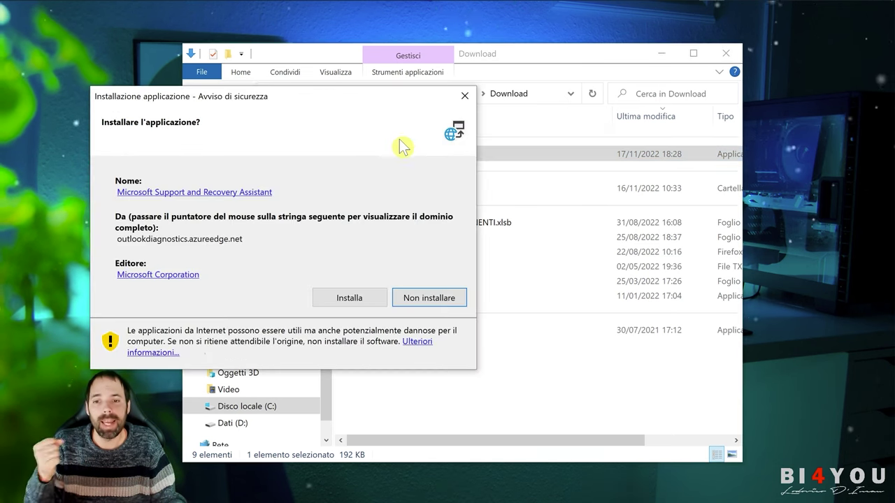
pyautogui.click(342, 296)
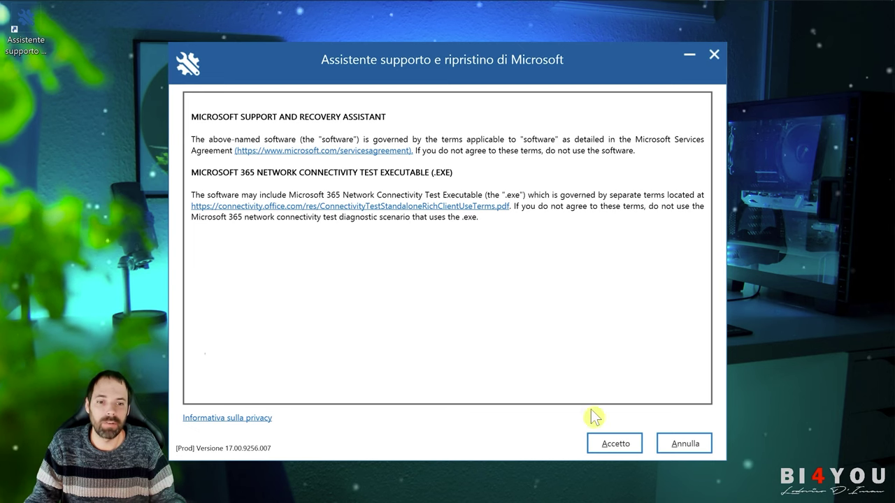
# - Accept the assistant's terms, continue past its setup and choose Office e app Office as the app with problems
pyautogui.click(604, 445)
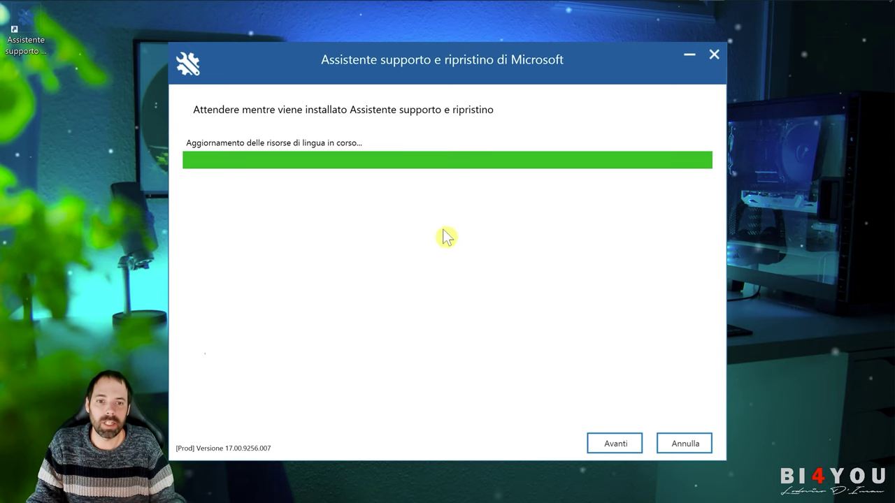
pyautogui.click(608, 443)
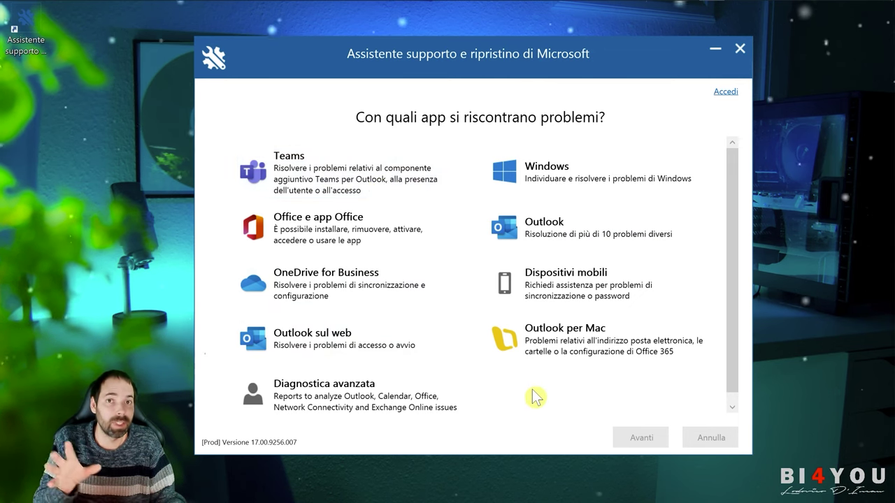
pyautogui.click(291, 234)
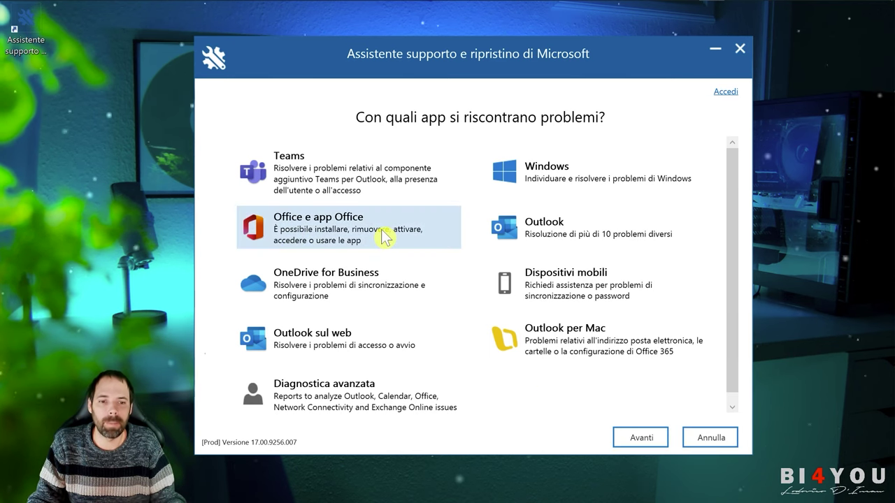
pyautogui.click(621, 441)
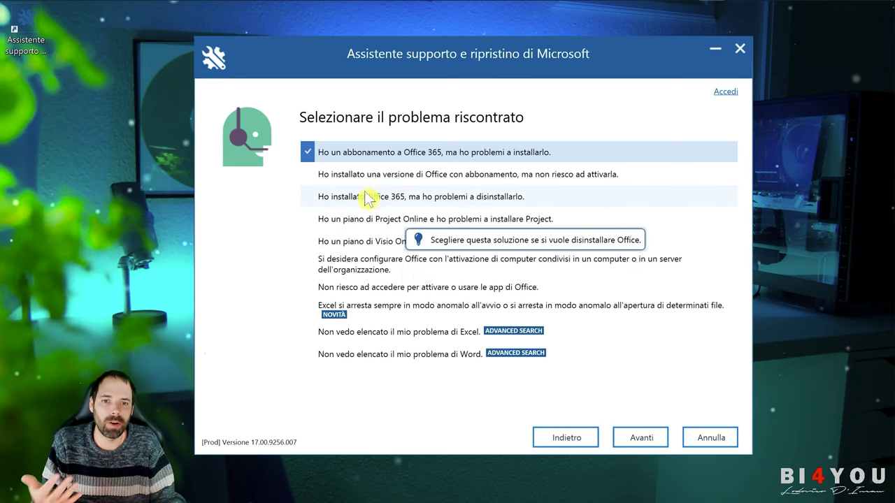
# - Choose the problem "Ho installato Office 365, ma ho problemi a disinstallarlo." and confirm that this is the affected computer
pyautogui.click(338, 205)
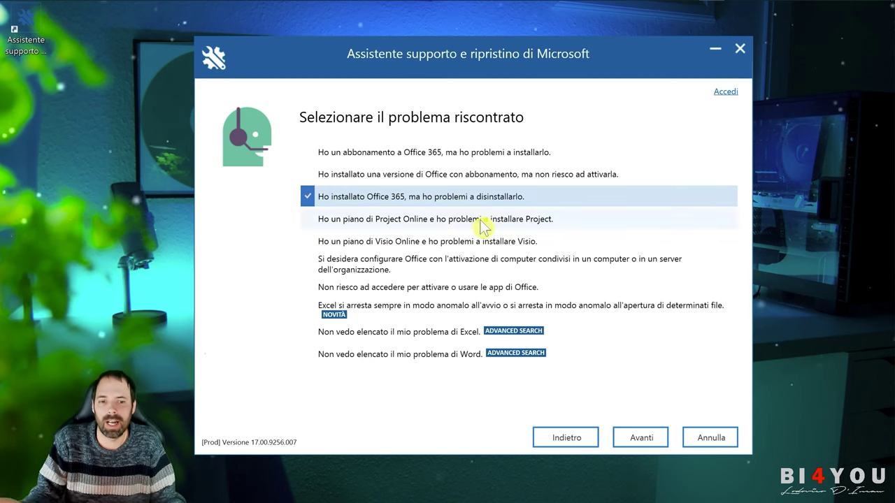
pyautogui.click(640, 440)
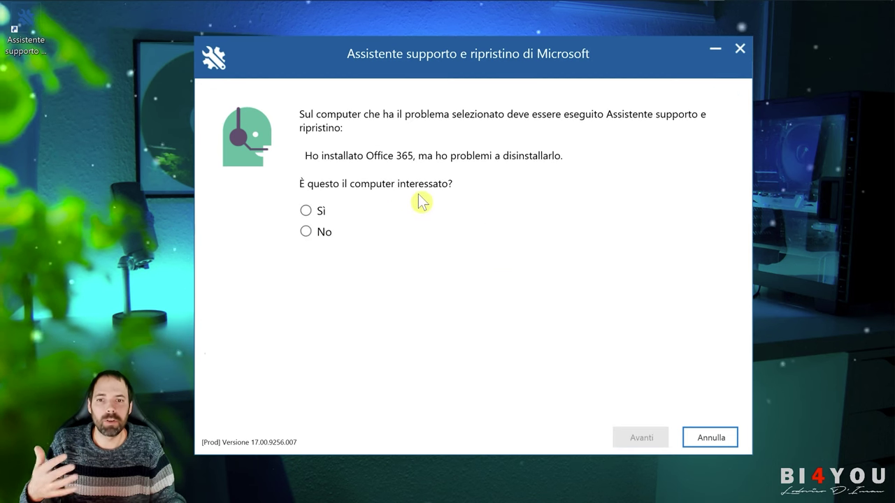
pyautogui.click(307, 210)
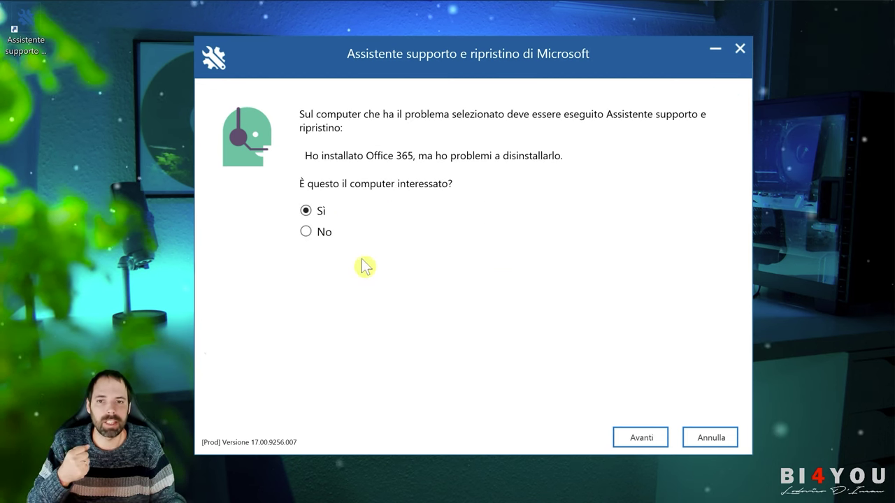
pyautogui.click(644, 441)
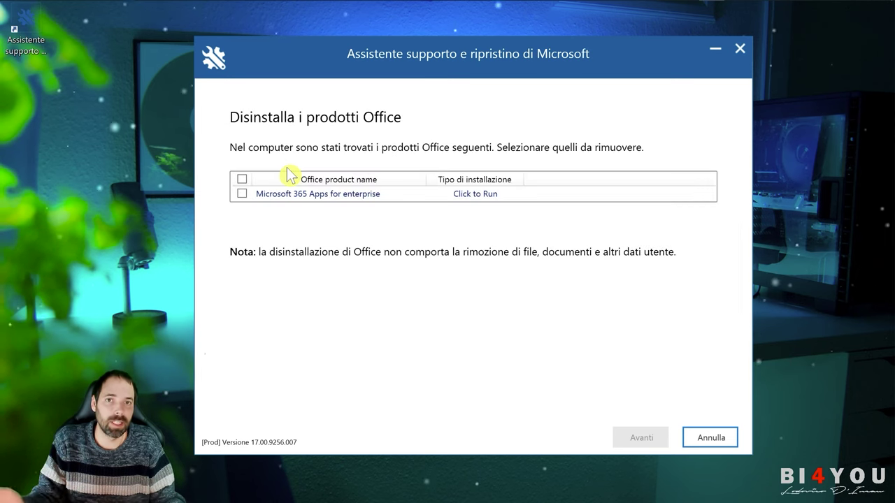
# - Select Microsoft 365 Apps for enterprise for removal, confirm that work is saved and Office apps are closed, and start the uninstallation
pyautogui.click(242, 190)
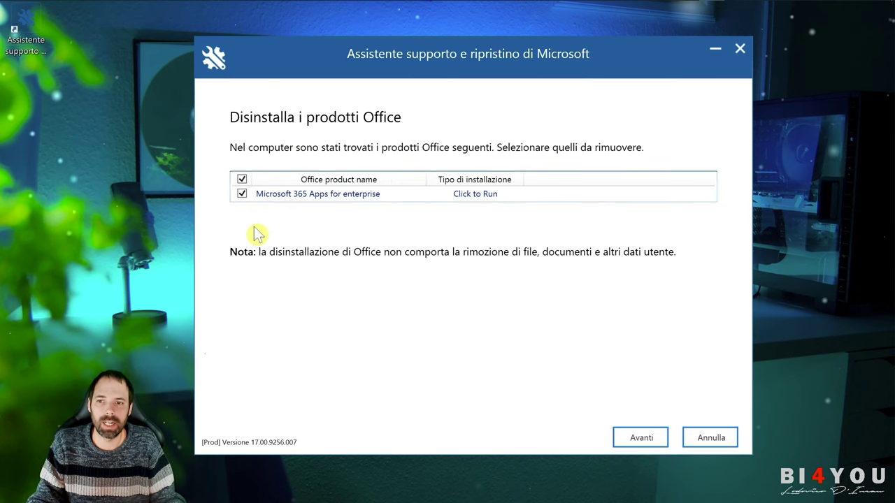
pyautogui.click(633, 441)
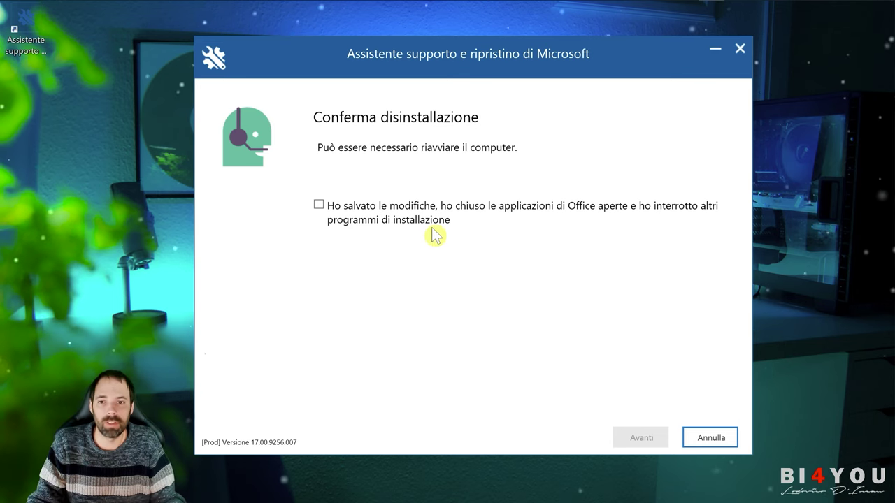
pyautogui.click(355, 218)
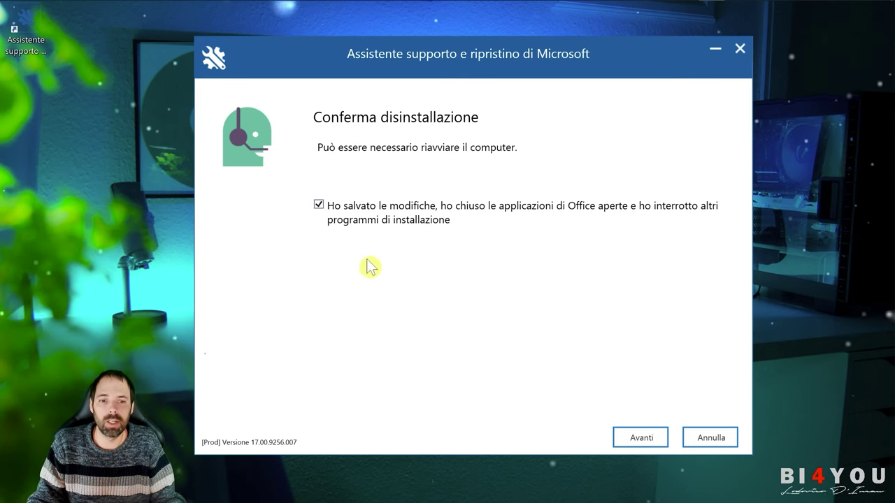
pyautogui.click(628, 437)
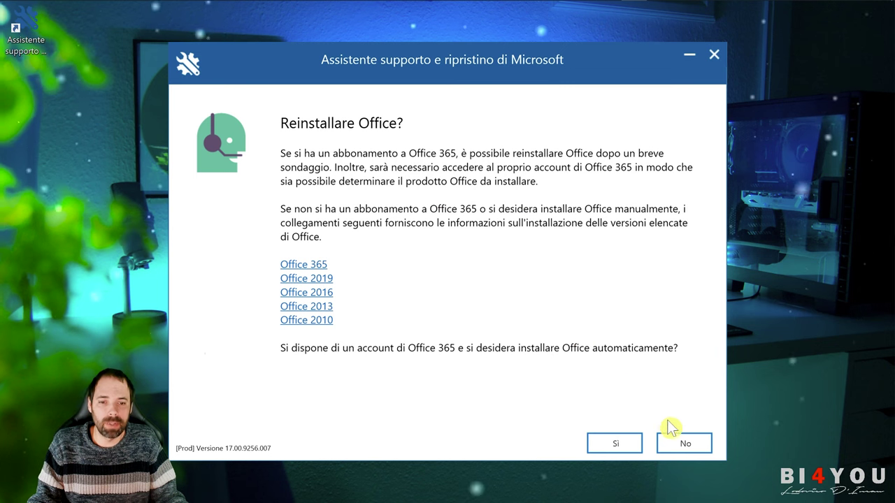
# - Exit the assistant without reinstalling Office and submit "Ho già trovato una soluzione al problema" as the reason
pyautogui.click(712, 61)
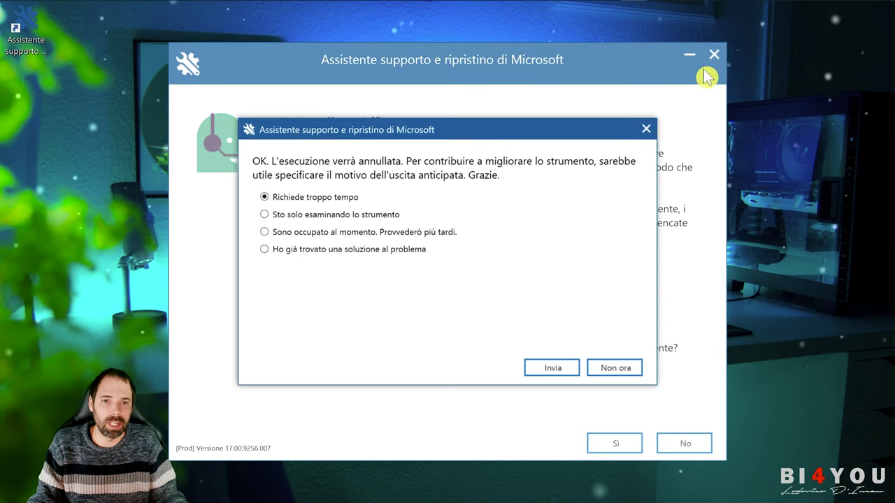
pyautogui.click(282, 254)
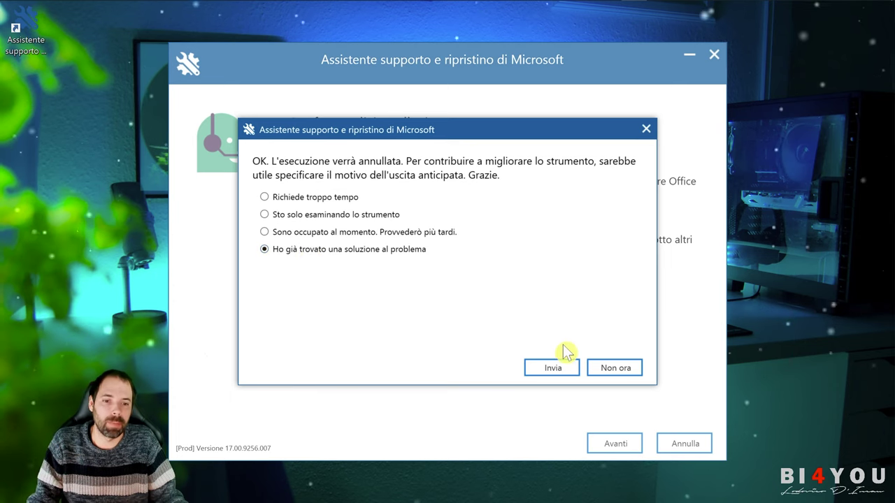
pyautogui.click(559, 369)
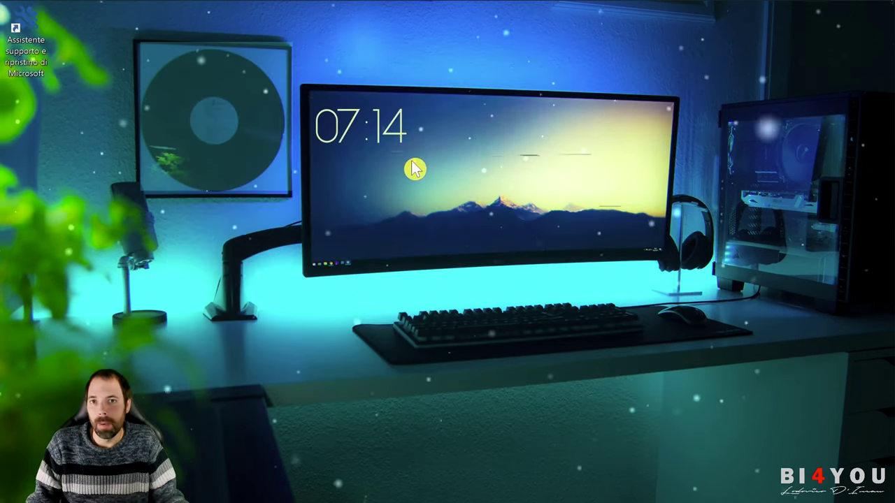
# - Switch to Firefox and go to office.com
pyautogui.moveTo(448, 7)
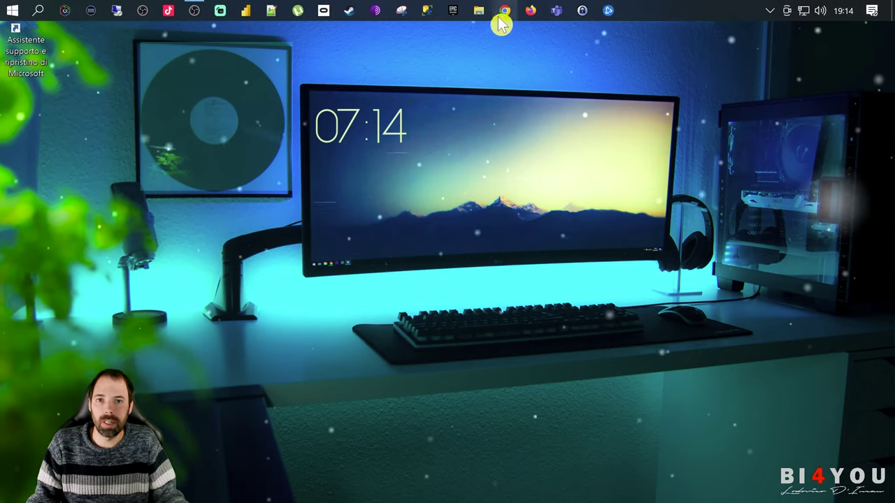
pyautogui.click(490, 135)
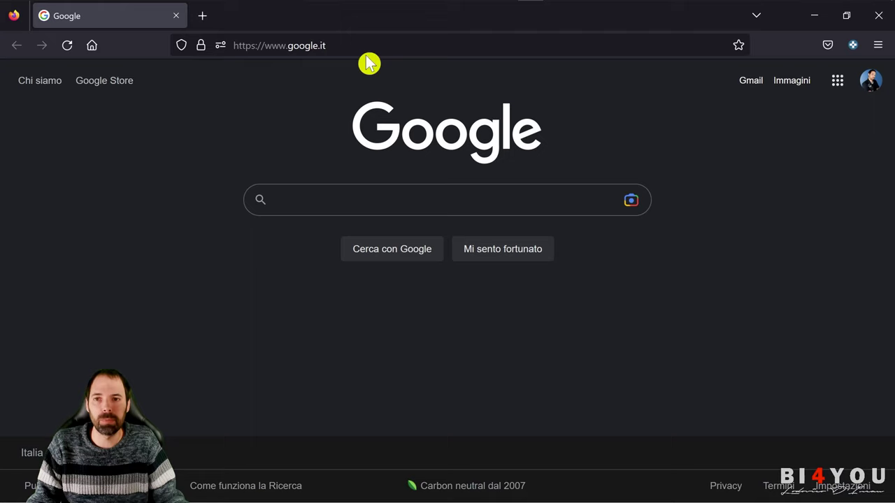
pyautogui.click(358, 46)
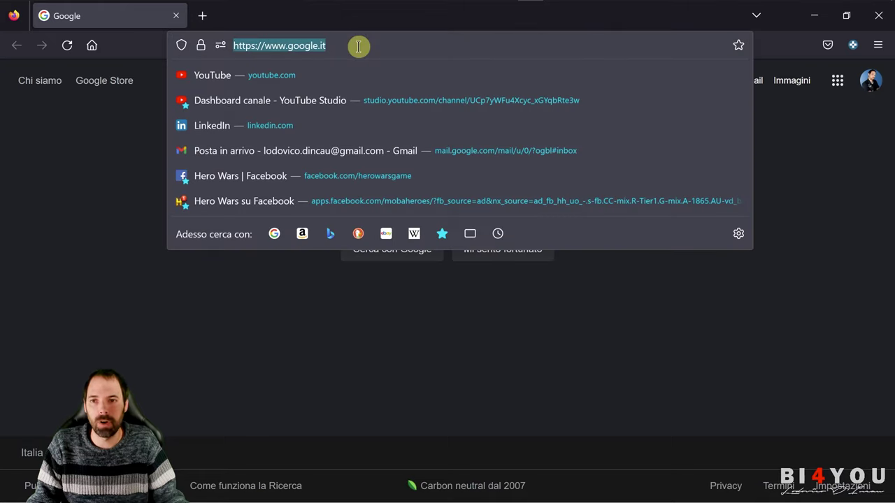
pyautogui.write('office.com')
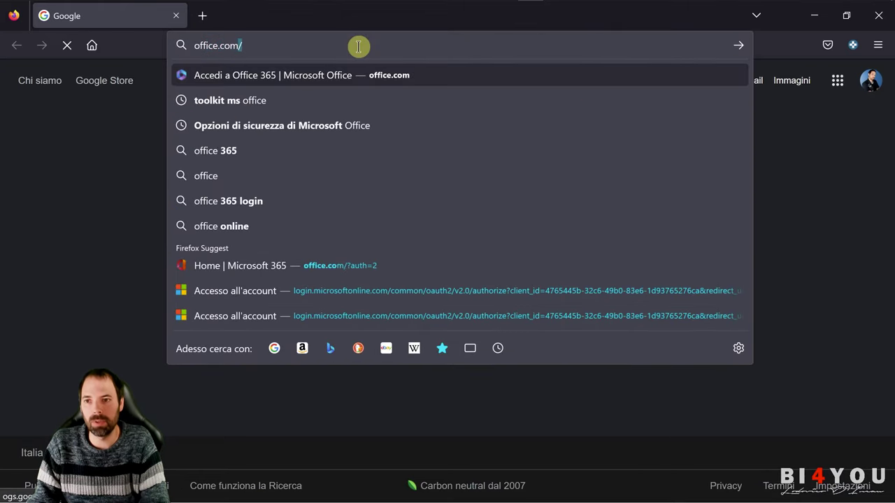
pyautogui.press('Return')
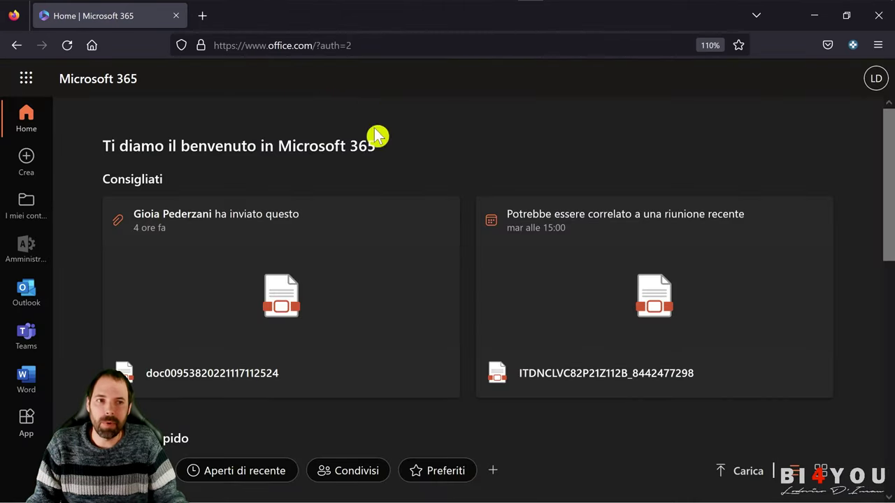
# - View the signed-in Microsoft 365 account's details and go to its App di Office page
pyautogui.click(875, 83)
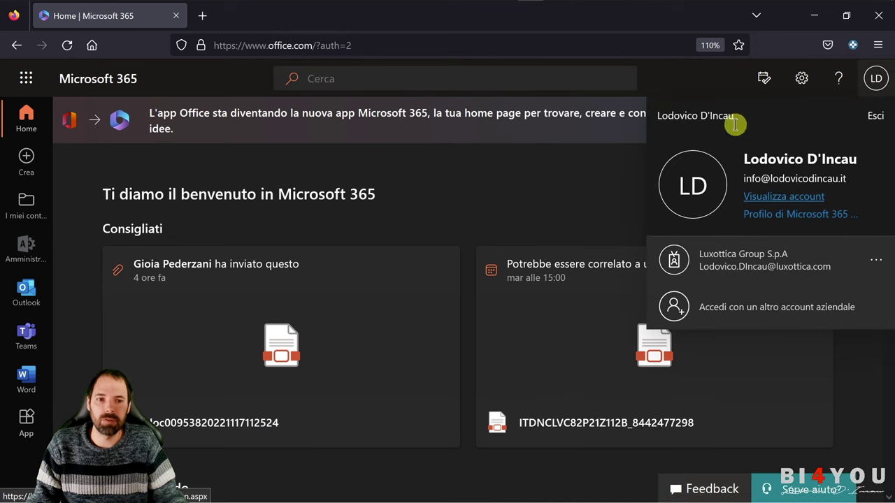
pyautogui.click(671, 85)
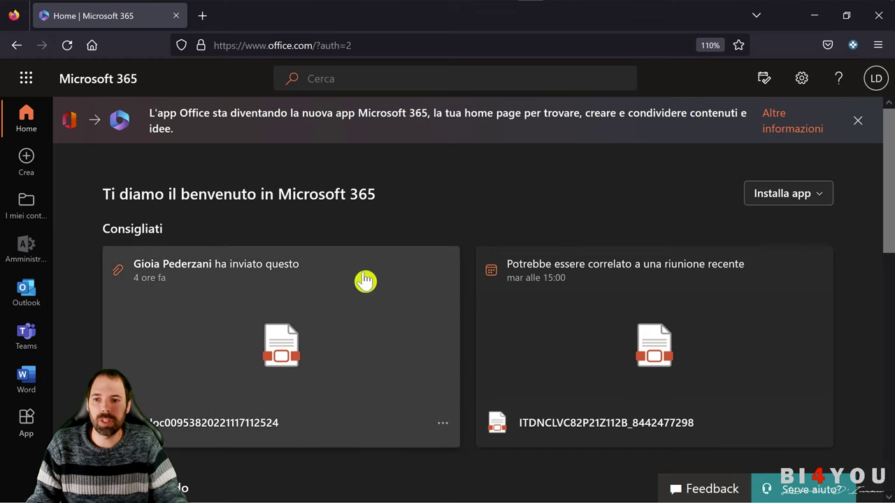
pyautogui.click(878, 80)
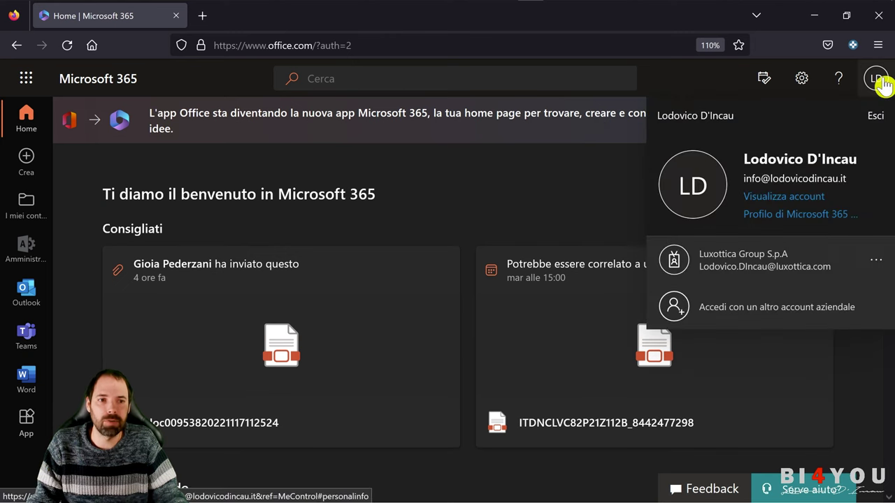
pyautogui.click(783, 198)
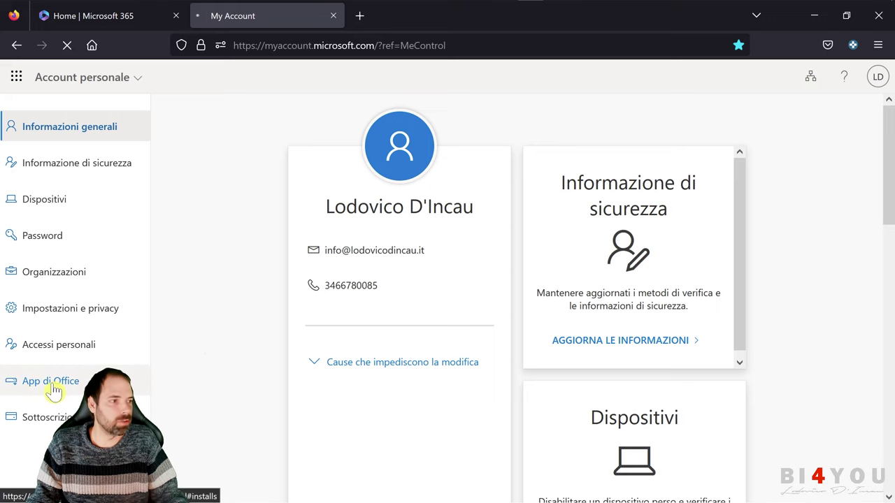
pyautogui.click(53, 384)
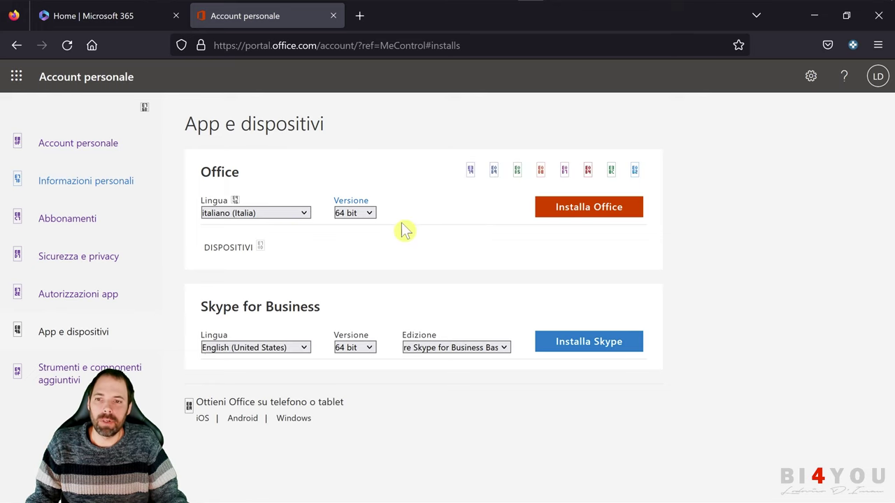
# - Enlarge the App e dispositivi page and examine the available Office installation languages, keeping italiano (Italia)
pyautogui.hotkey('ctrl', '+')
pyautogui.hotkey('ctrl', '+')
pyautogui.click(330, 243)
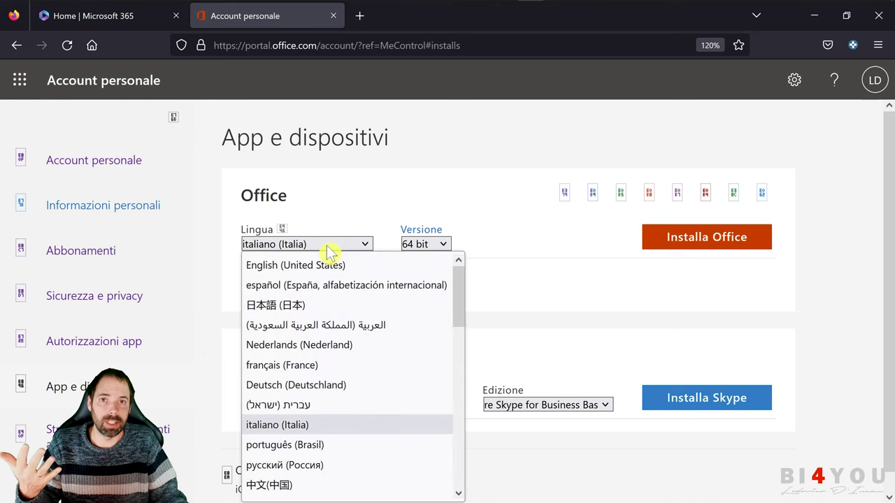
pyautogui.click(328, 246)
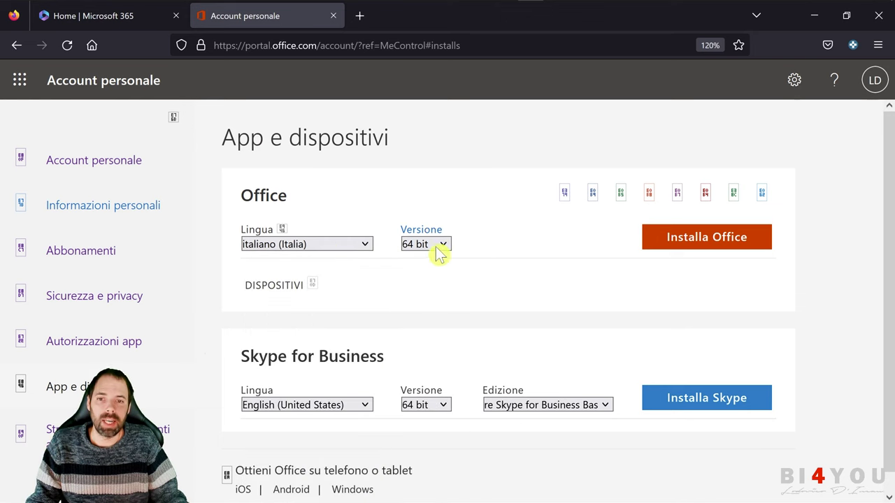